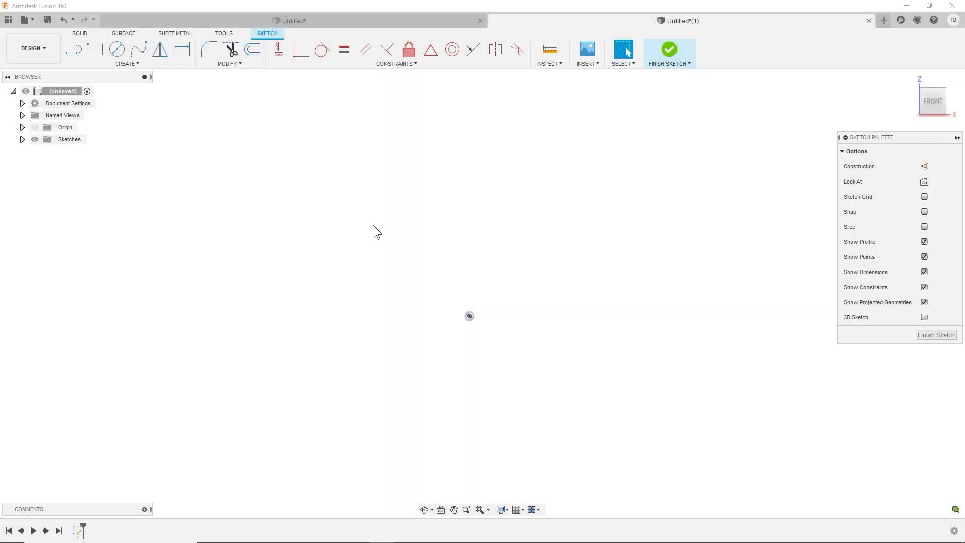
Draw a five-segment line chain starting at the origin, then end it.
left_click(73, 49)
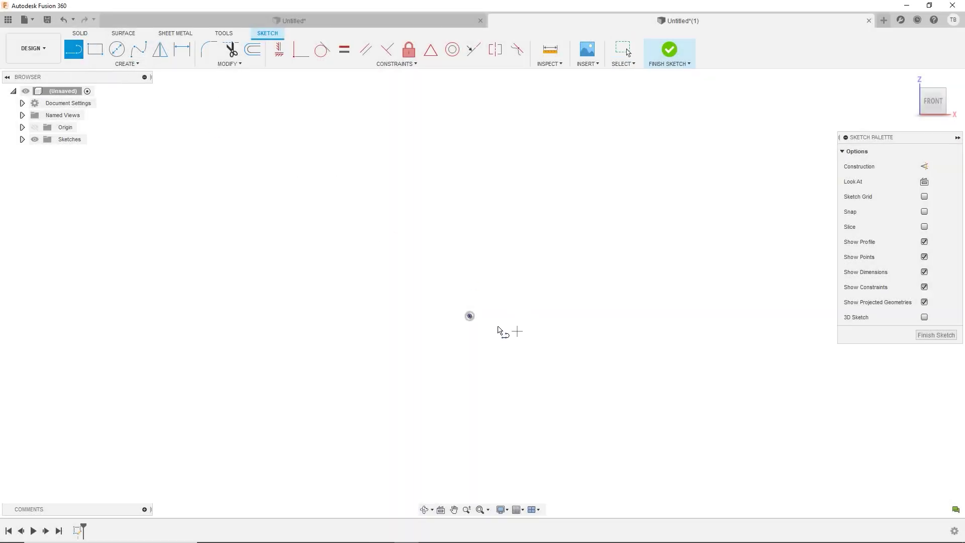
left_click(470, 317)
left_click(553, 196)
left_click(457, 158)
left_click(347, 165)
left_click(337, 344)
left_click(541, 427)
key("Escape")
In the Untitled* design, draw lines from the origin right along the grid, then up past the profile.
left_click(280, 21)
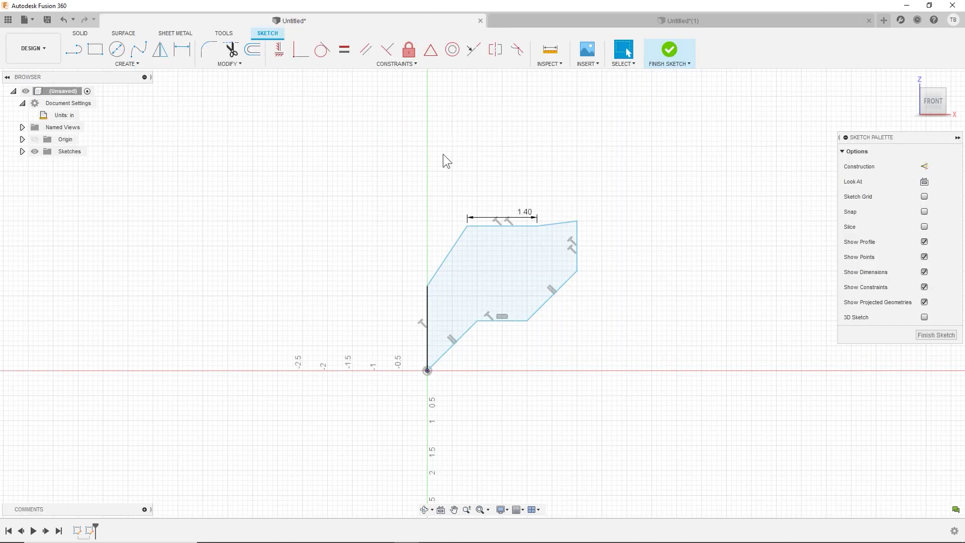
left_click(74, 49)
left_click(427, 370)
left_click(536, 371)
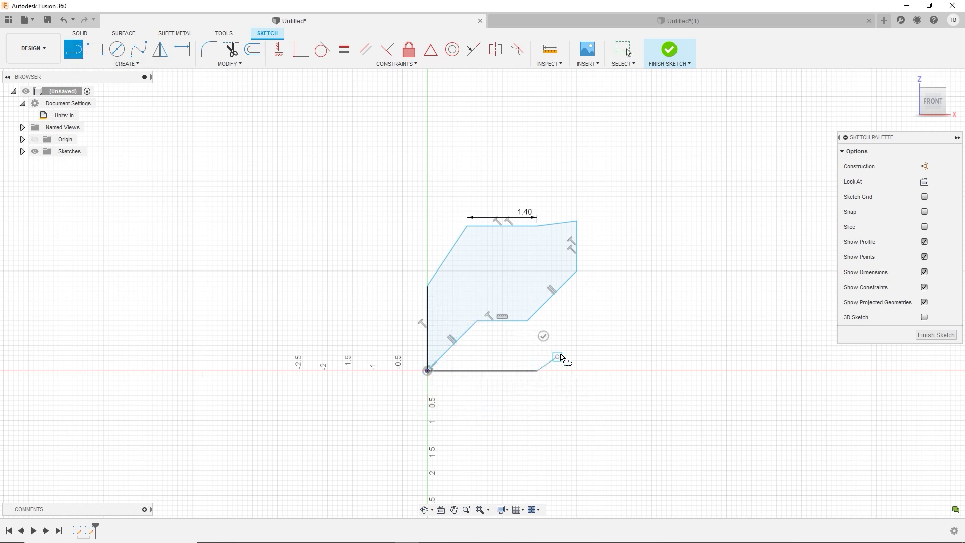
left_click(586, 328)
left_click(613, 242)
left_click(613, 189)
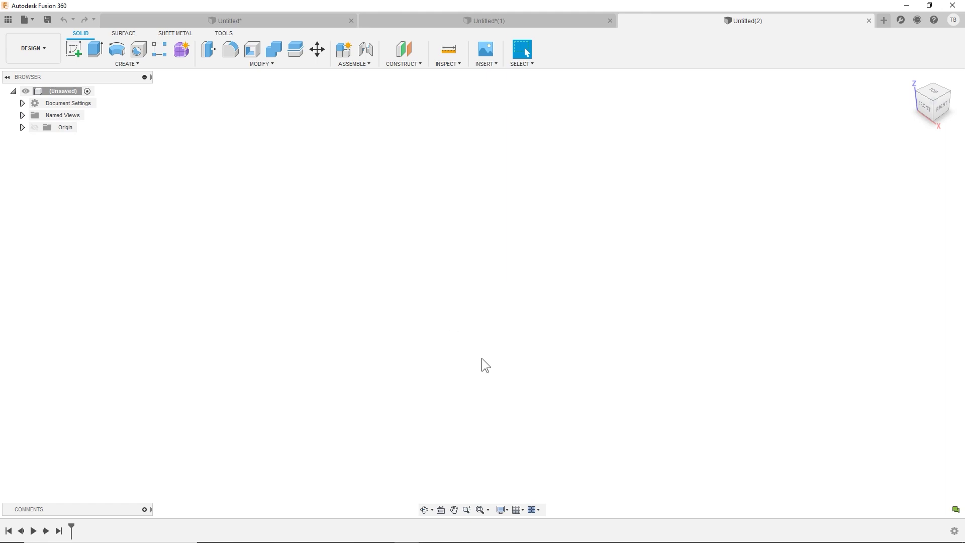
Create a new sketch on the front origin plane.
left_click(74, 50)
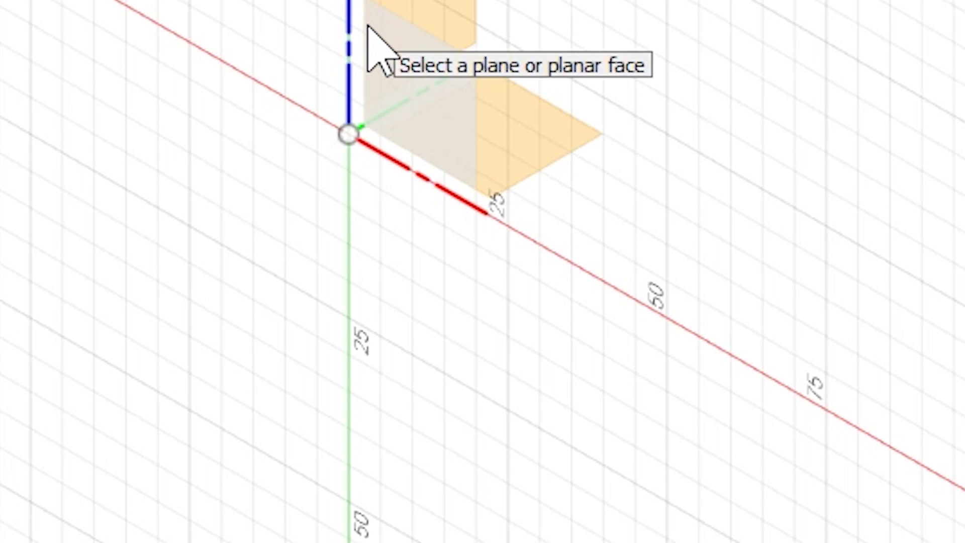
left_click(506, 283)
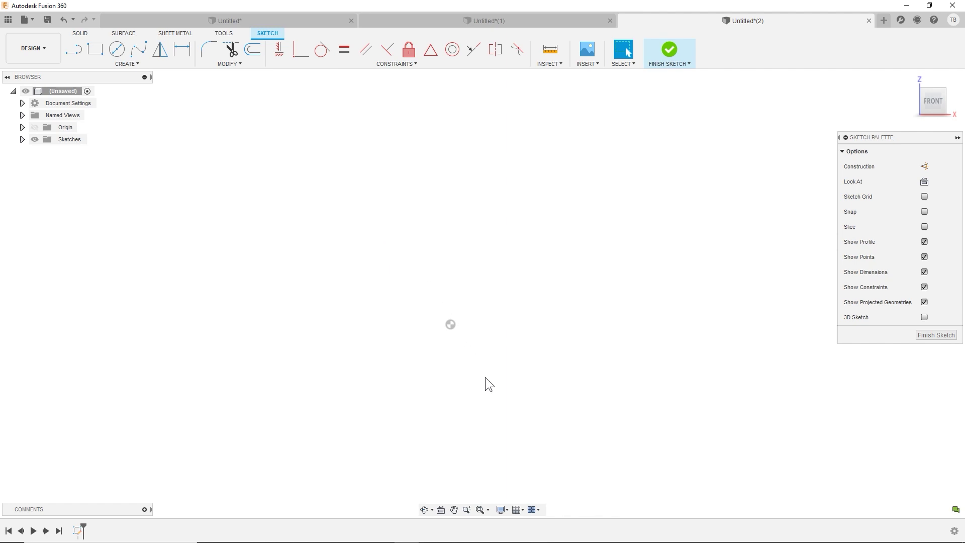
In Grid Settings, switch the grid to Fixed and select the Major Grid Spacing value.
left_click(521, 509)
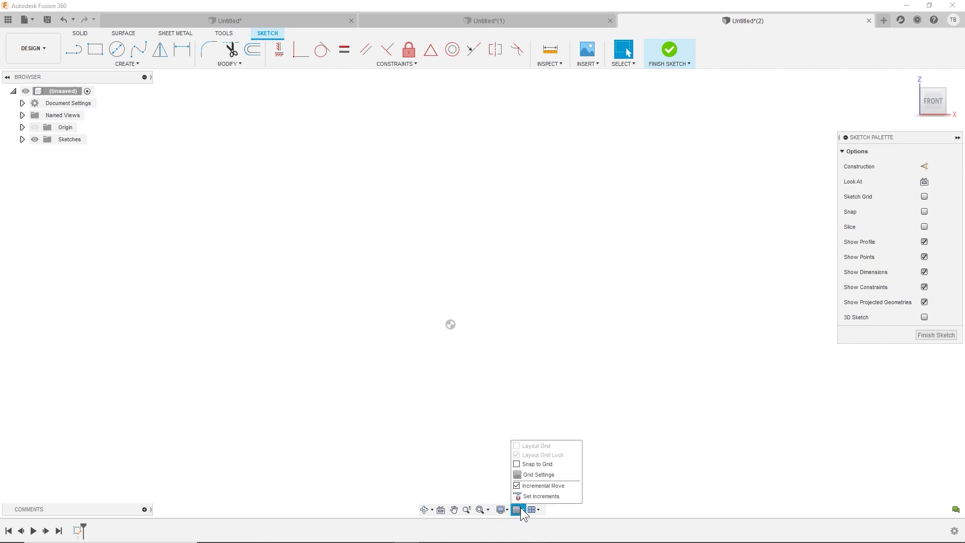
left_click(519, 473)
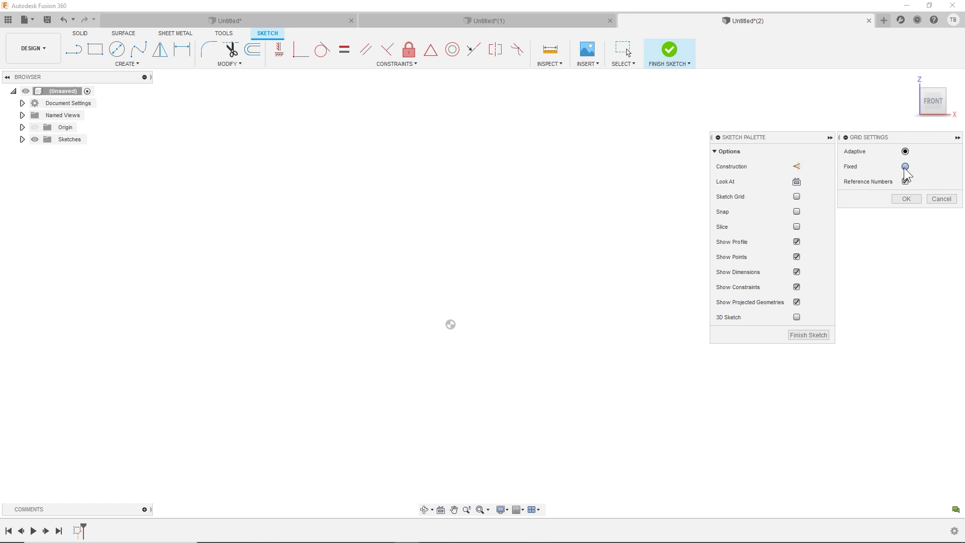
left_click(905, 167)
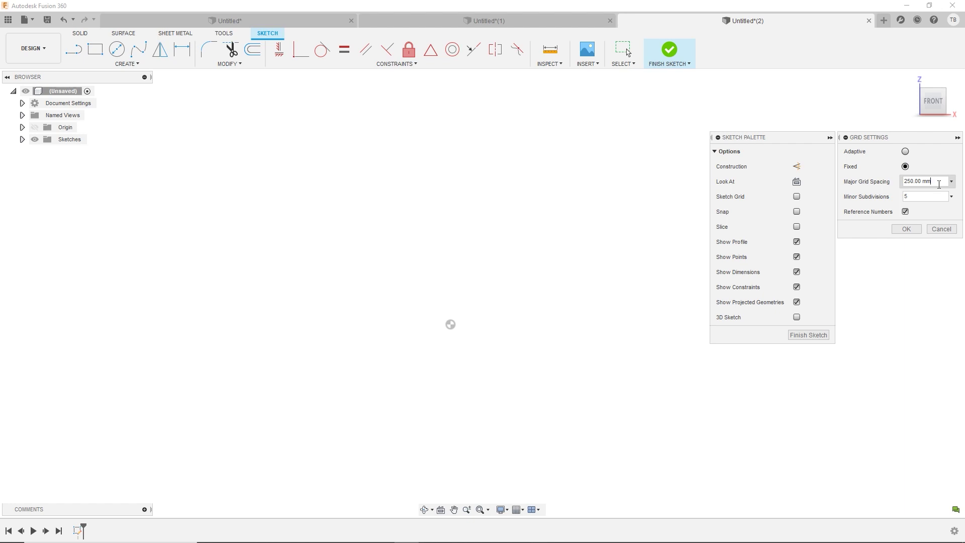
left_click_drag(938, 184, 886, 187)
Apply the grid settings, finish the sketch, and change the document units to inches.
left_click(906, 229)
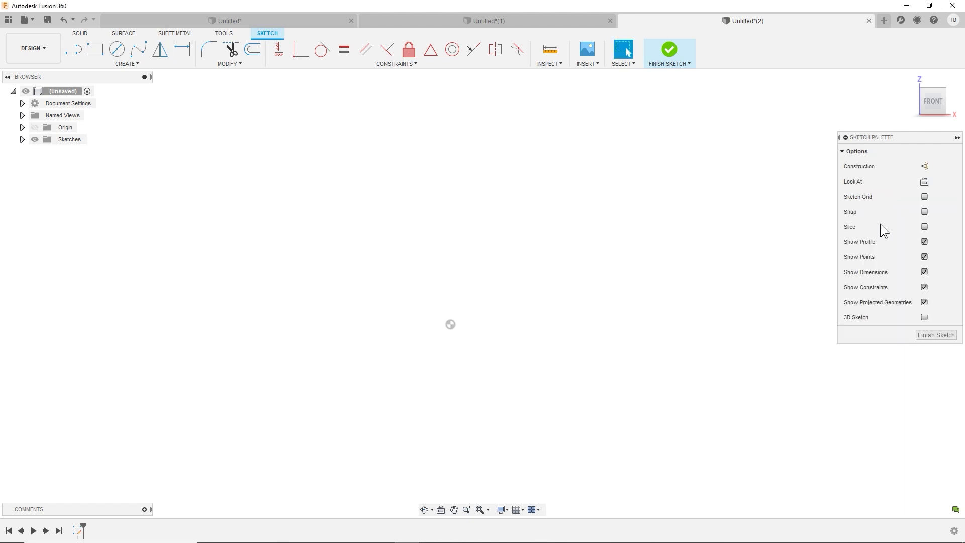
left_click(933, 335)
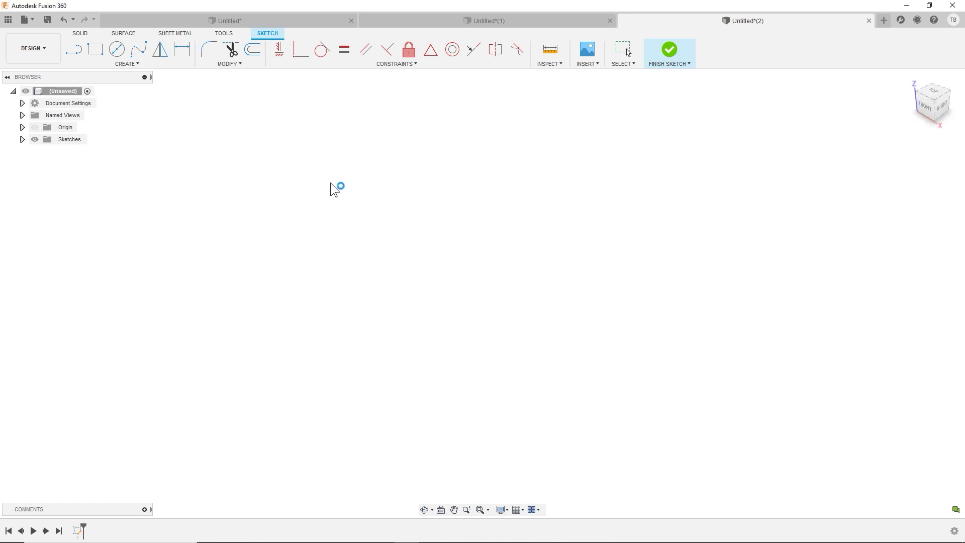
left_click(22, 103)
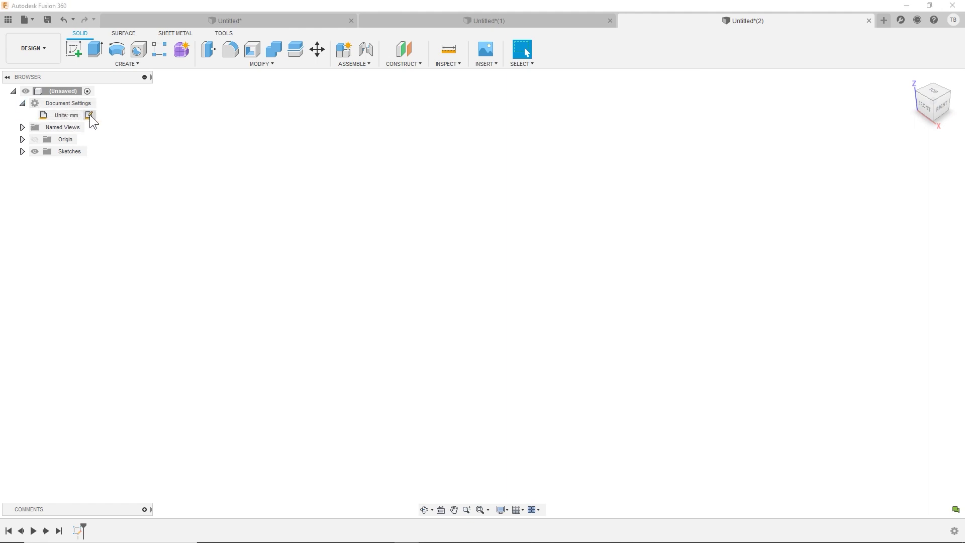
left_click(89, 115)
left_click(893, 153)
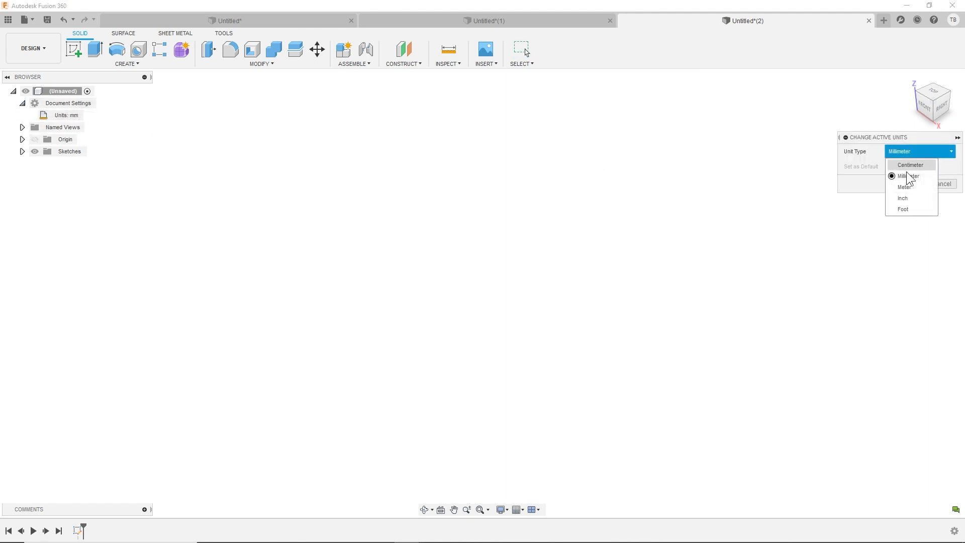
left_click(910, 201)
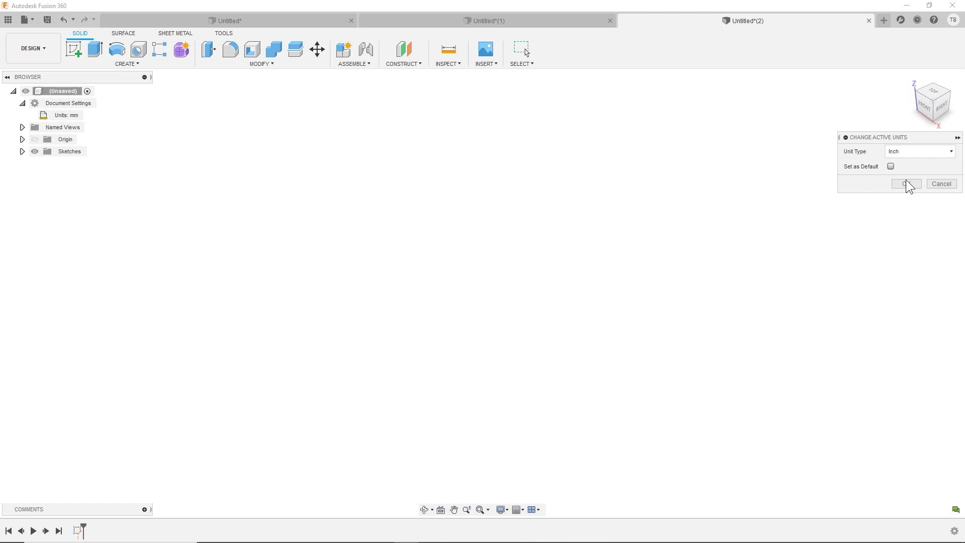
left_click(907, 184)
Bring up the Grid Settings dialog again.
left_click(501, 510)
left_click(516, 510)
left_click(535, 475)
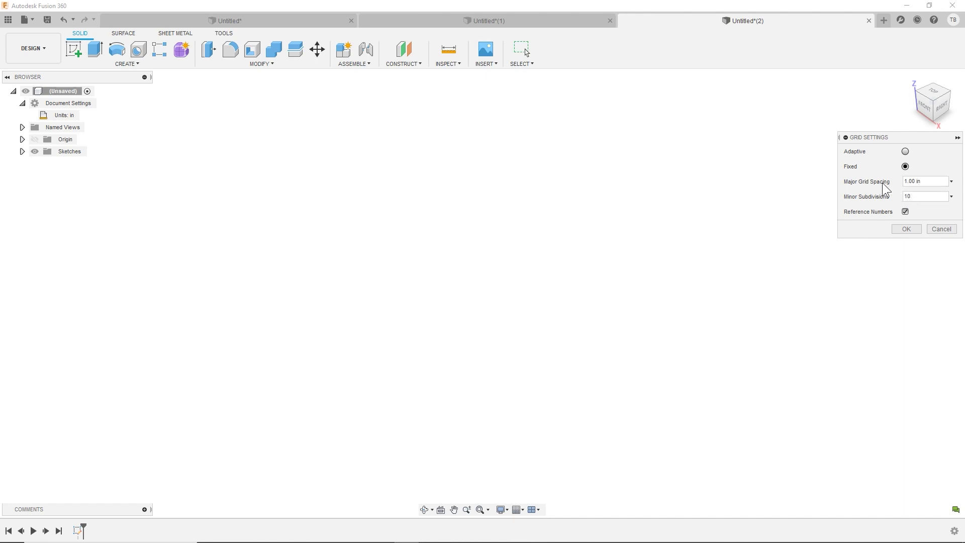
Set minor subdivisions to 5 and major grid spacing to 5 in, then apply the grid.
left_click(925, 196)
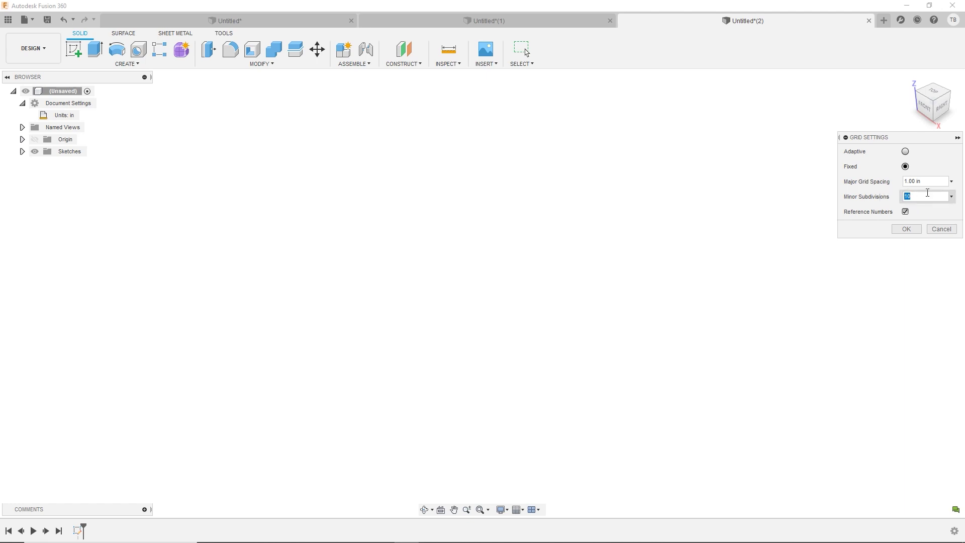
type("5")
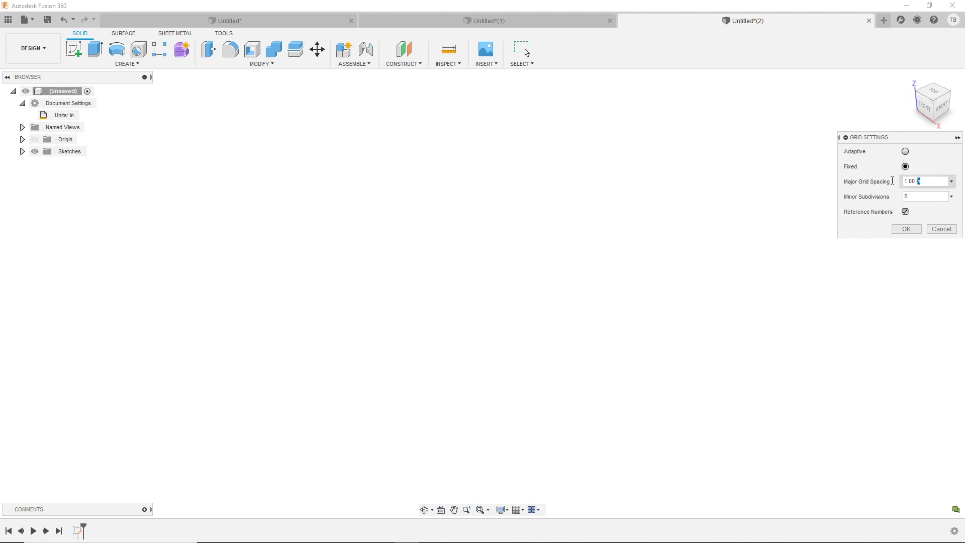
left_click_drag(919, 181, 883, 184)
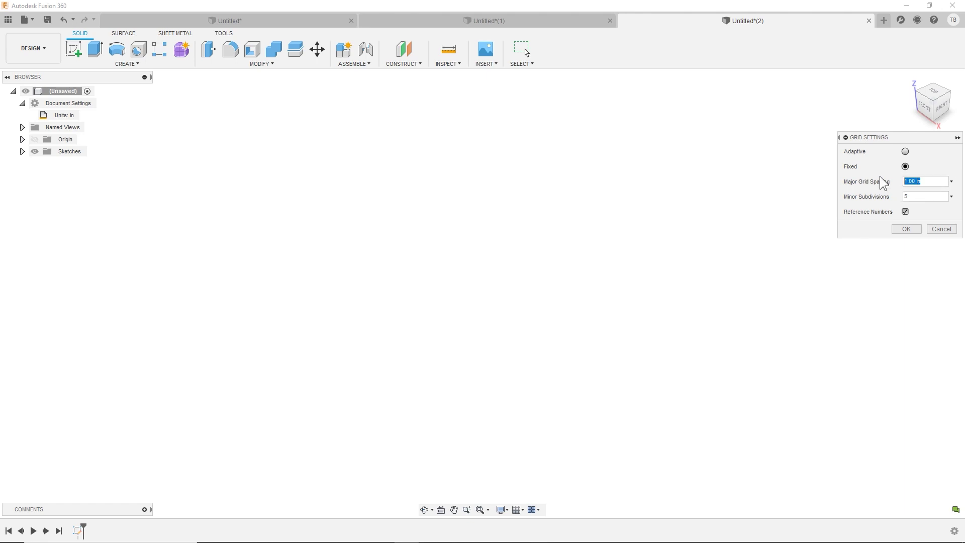
type("5 in")
left_click(912, 229)
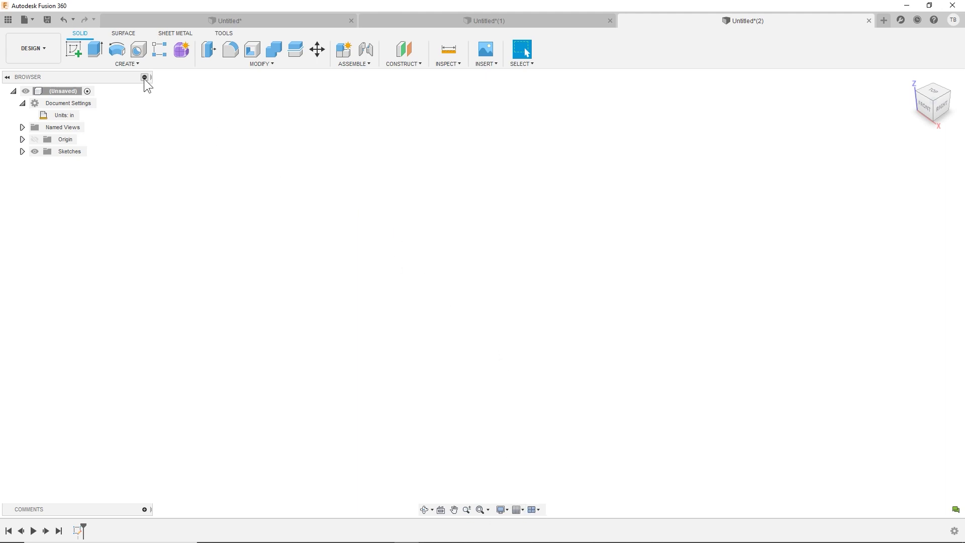
Create a sketch on the front plane and turn on the sketch grid display.
left_click(73, 49)
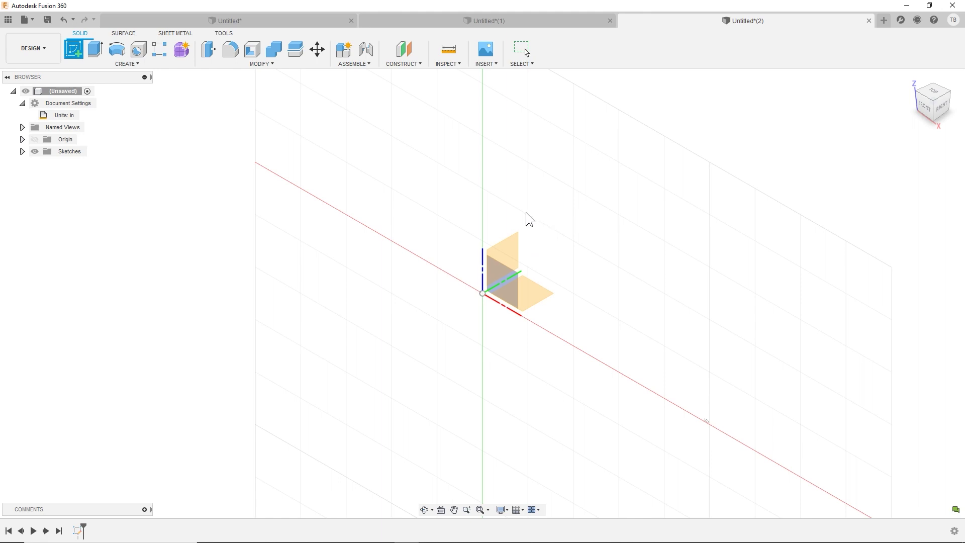
left_click(501, 278)
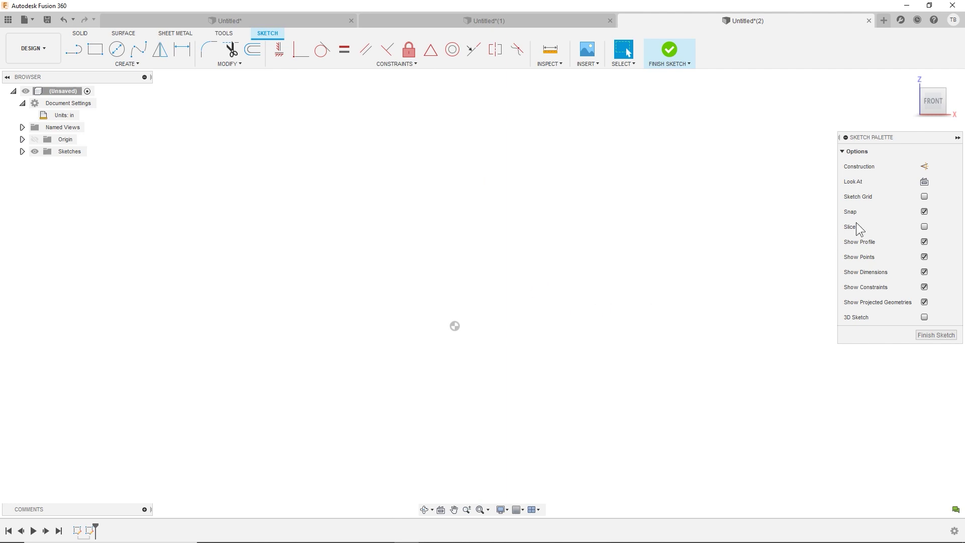
left_click(924, 197)
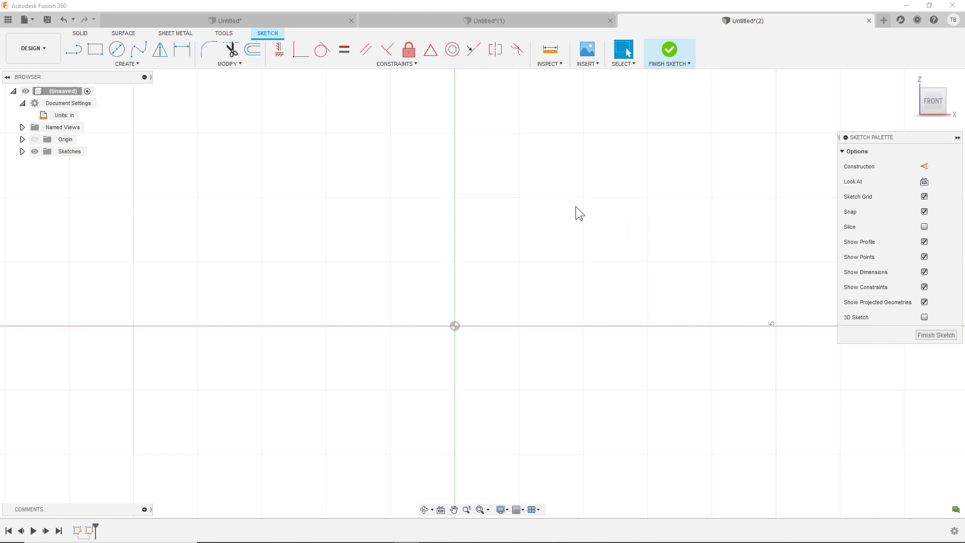
left_click(76, 50)
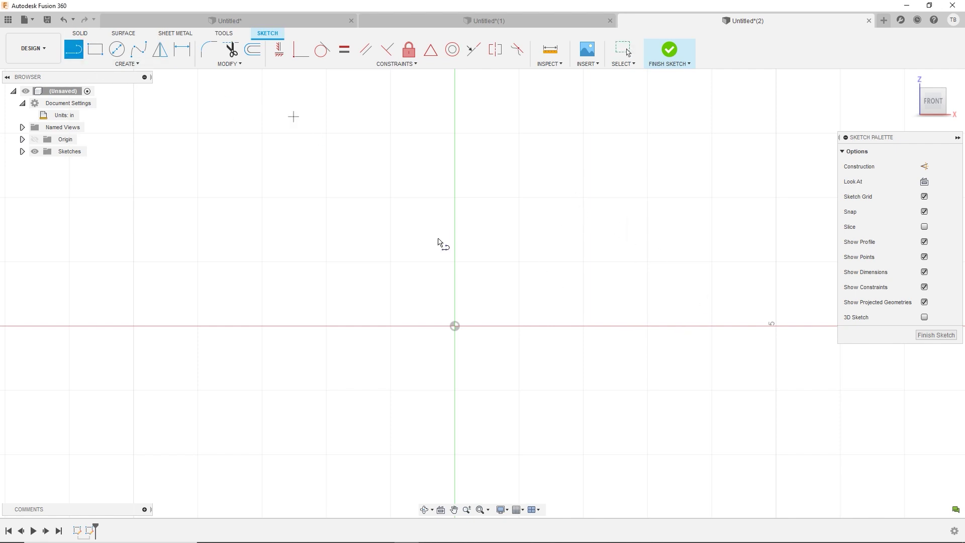
left_click(455, 326)
left_click(519, 325)
left_click(583, 261)
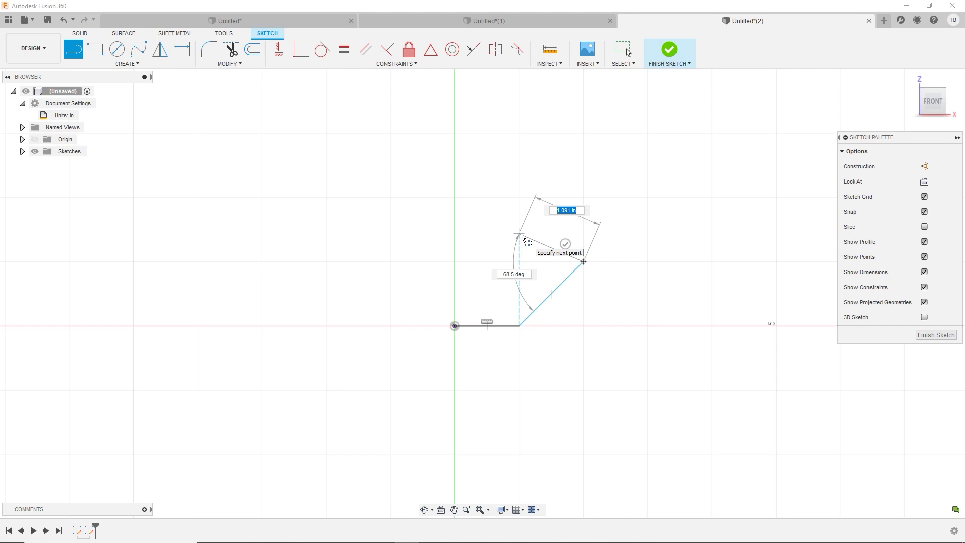
left_click(556, 128)
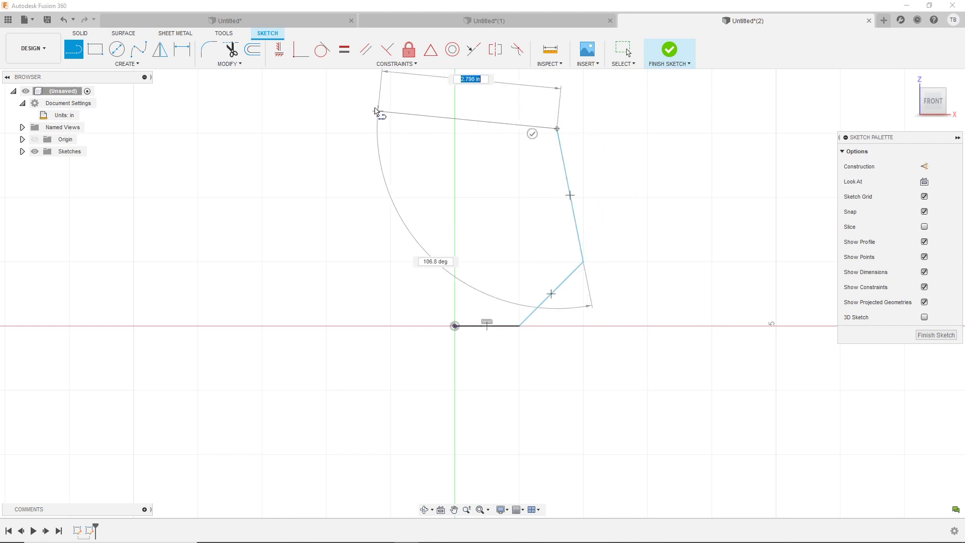
left_click(374, 107)
left_click(335, 238)
left_click(455, 326)
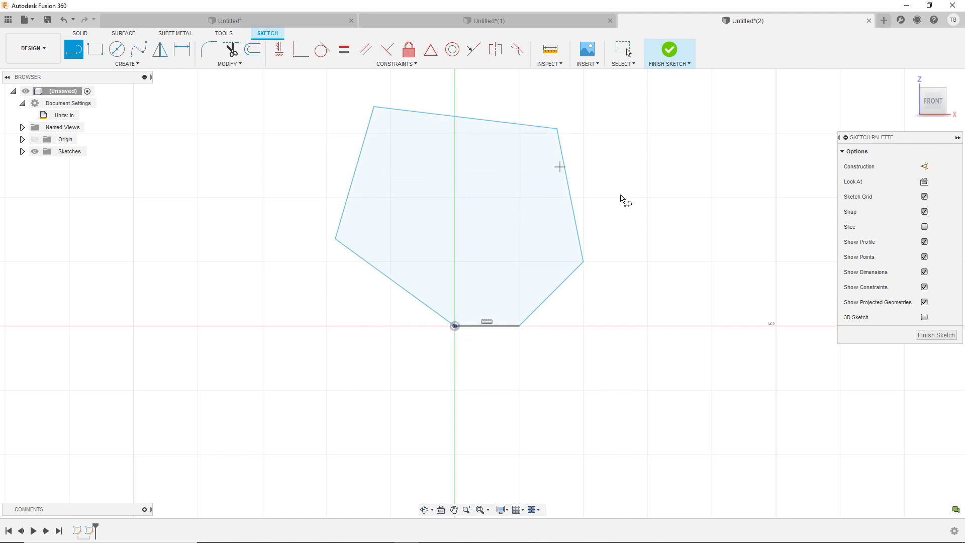
key("Escape")
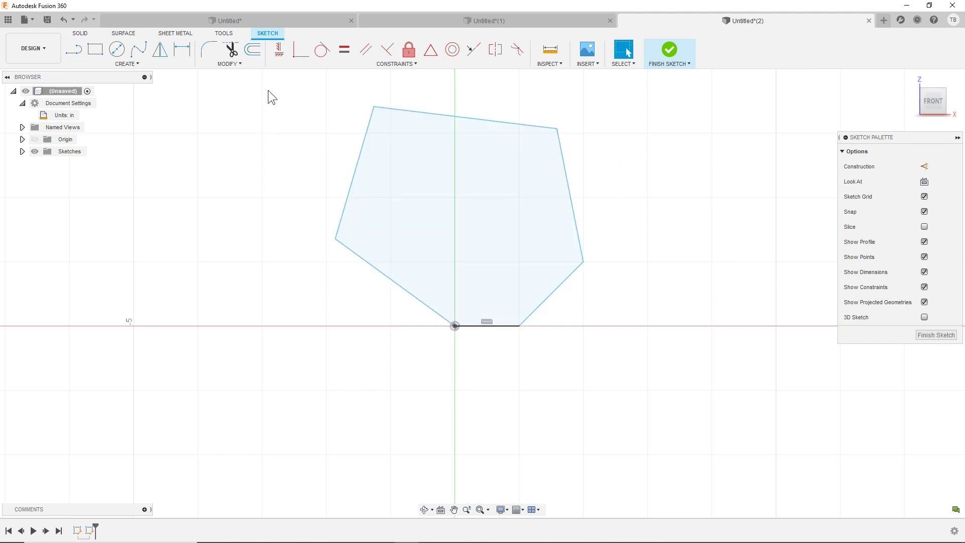
left_click_drag(267, 90, 647, 379)
key("Delete")
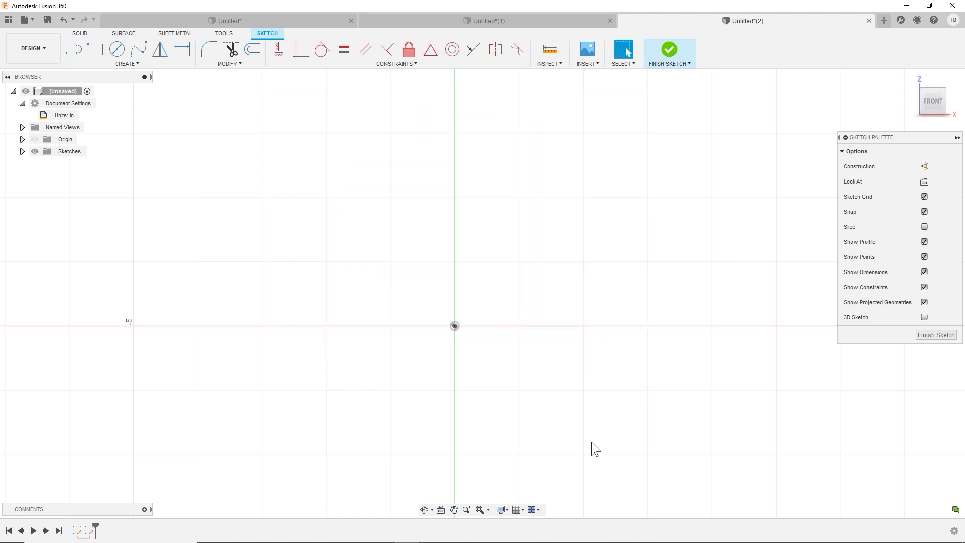
Set the grid to 1in major spacing with 10 minor subdivisions and turn off reference numbers.
left_click(522, 509)
left_click(543, 472)
left_click_drag(916, 194, 893, 192)
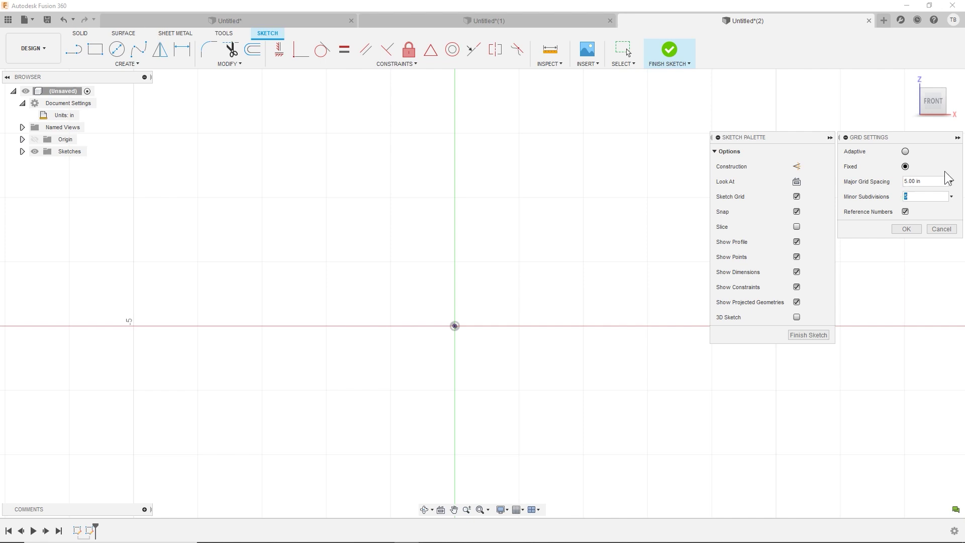
left_click_drag(926, 181, 881, 177)
type("1in")
key("Tab")
key("Tab")
key("shift+Tab")
type("10")
left_click(912, 230)
left_click(905, 211)
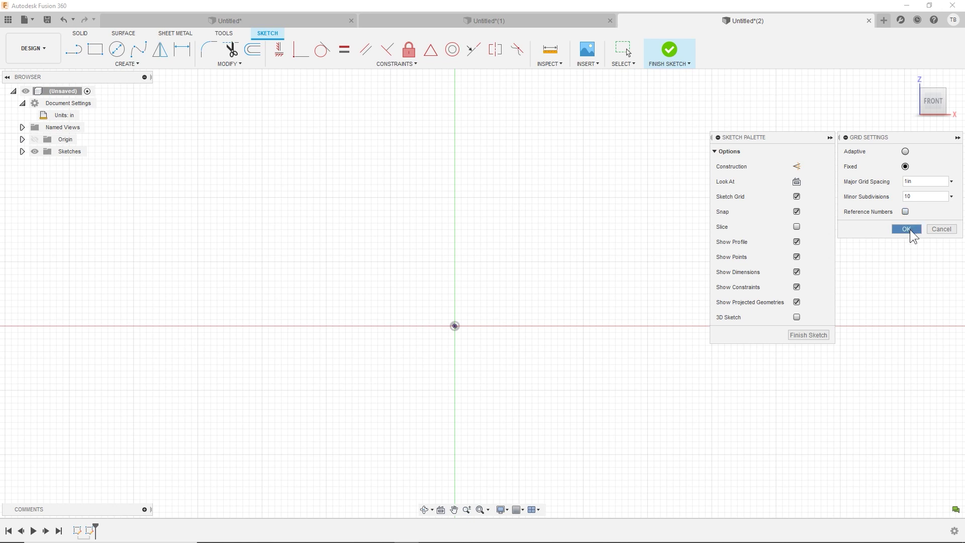
Apply the grid and draw the outline's first edges from the origin: diagonal, vertical, top horizontal.
left_click(907, 229)
left_click(73, 48)
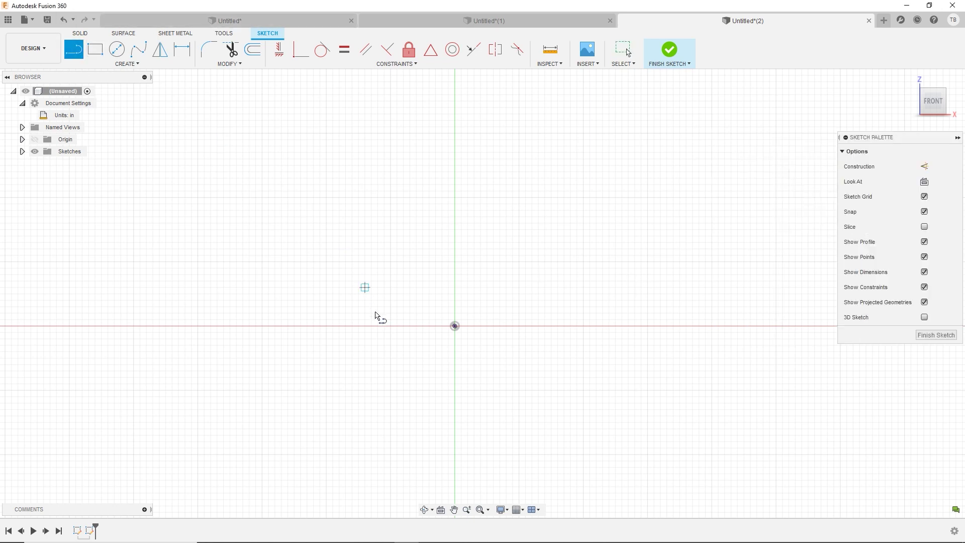
left_click(455, 326)
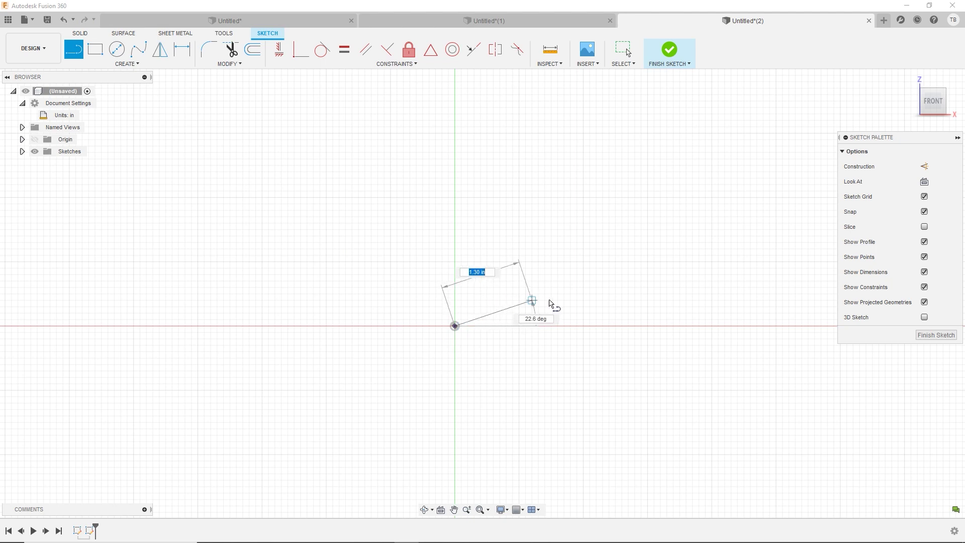
left_click(476, 313)
left_click(494, 275)
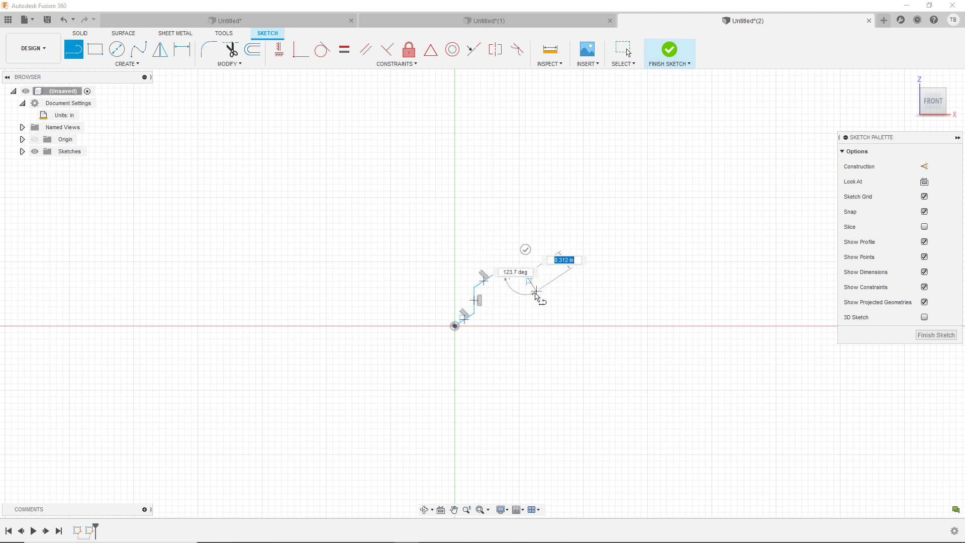
left_click(525, 275)
Complete the nine-sided outline down to the horizontal axis and back to the origin.
scroll(530, 293, "up", 5)
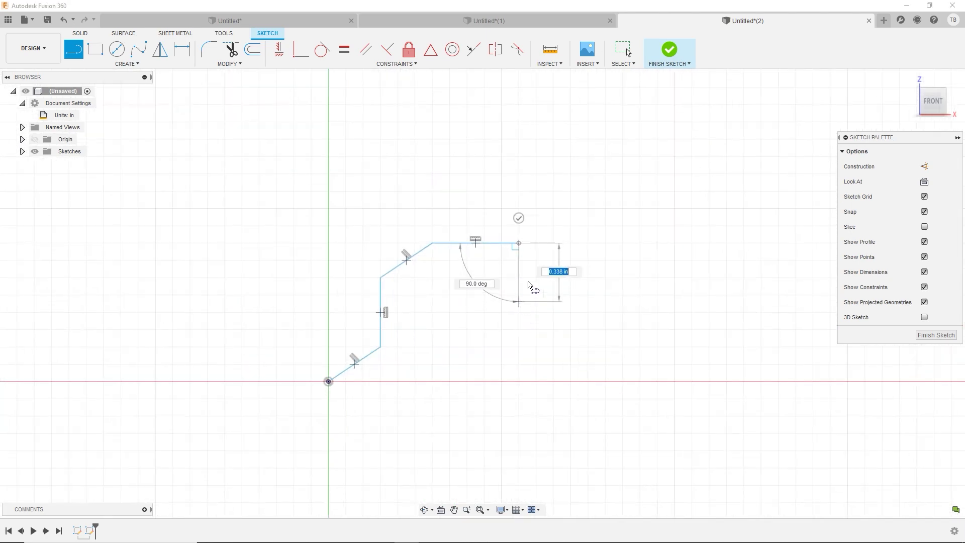
left_click(536, 259)
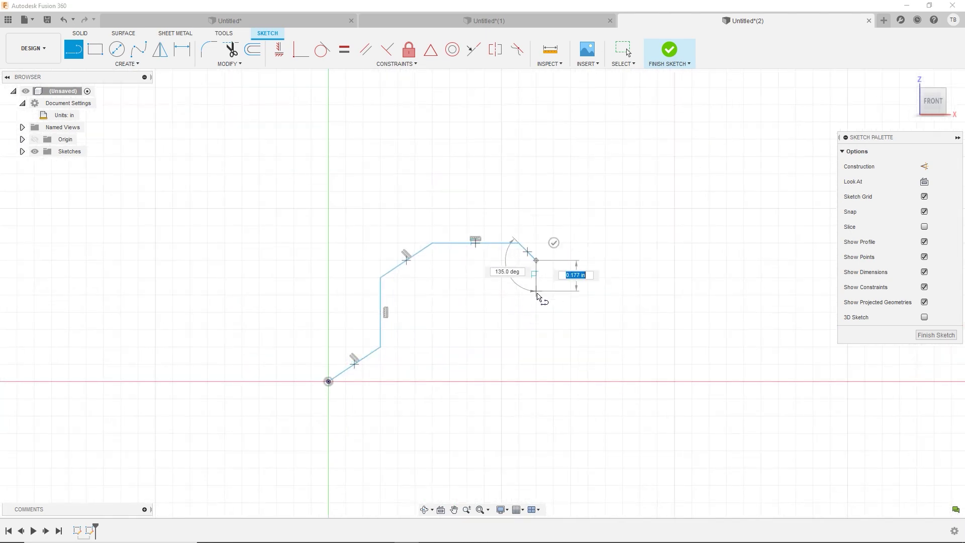
left_click(536, 295)
left_click(501, 329)
left_click(500, 381)
left_click(328, 381)
key("Escape")
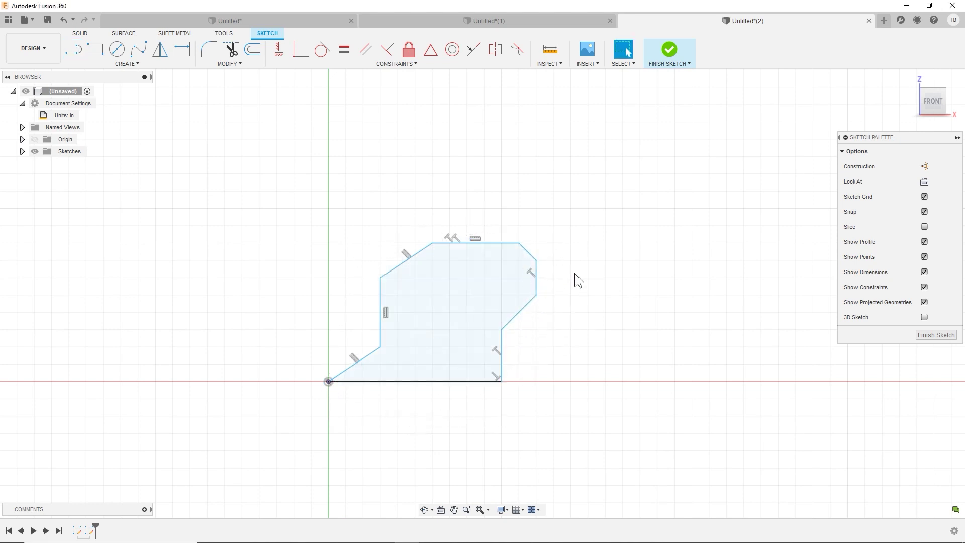
Finish the sketch, create a new sketch on the right origin plane, and check the grid settings.
left_click(671, 54)
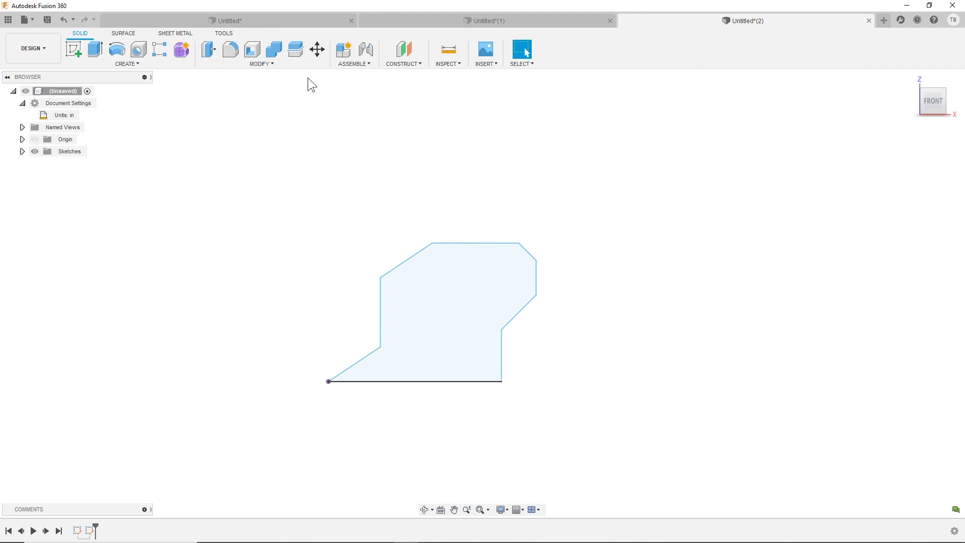
left_click(73, 48)
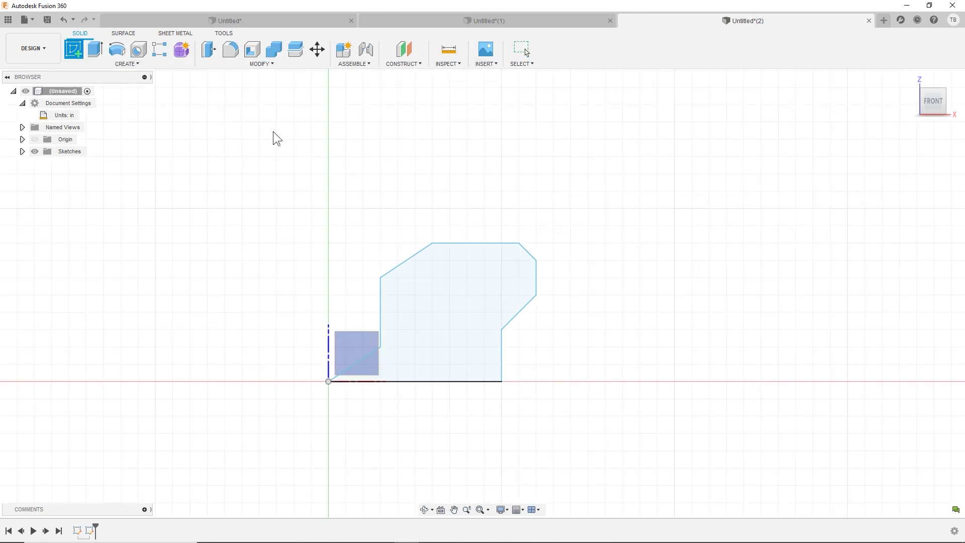
left_click(73, 49)
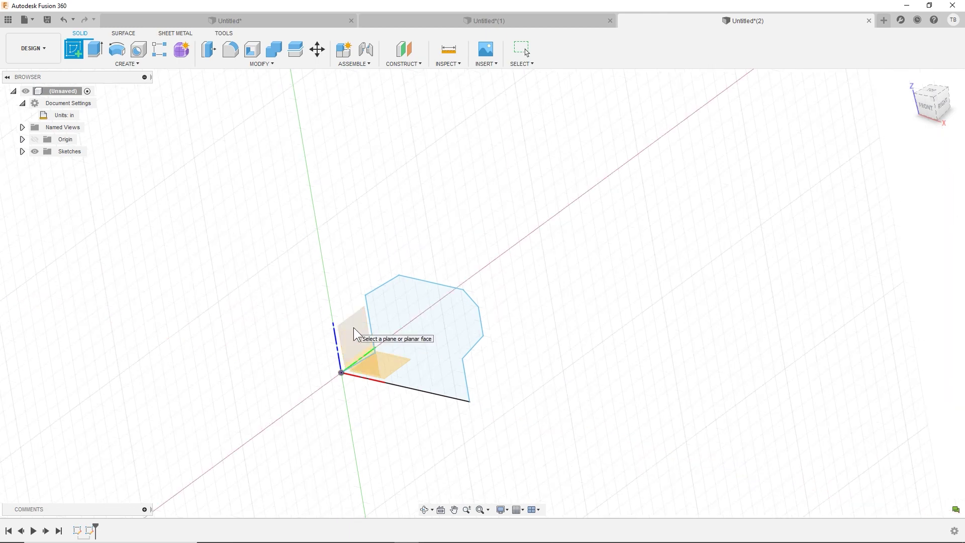
left_click(517, 509)
left_click(546, 474)
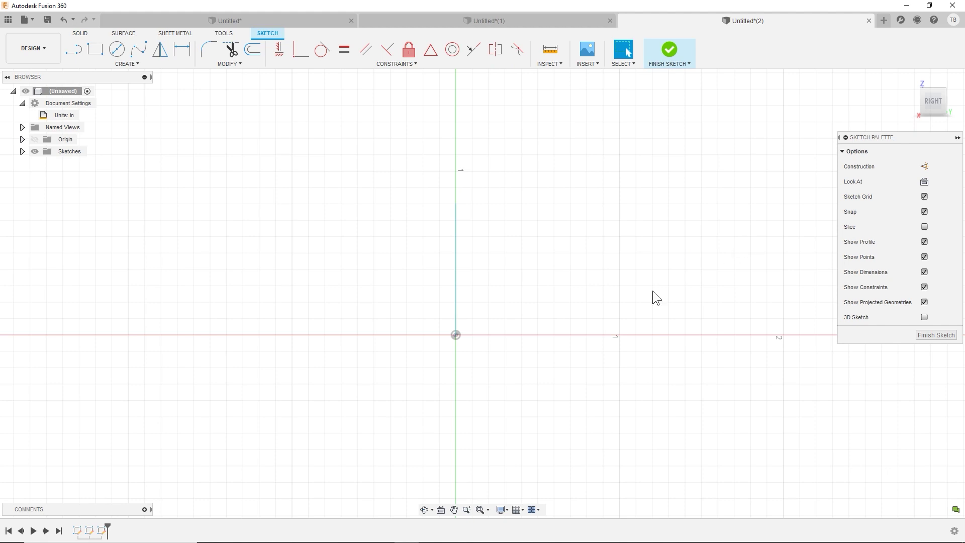
Draw a closed eight-sided profile from the origin with a notched top edge.
left_click(73, 48)
left_click(455, 335)
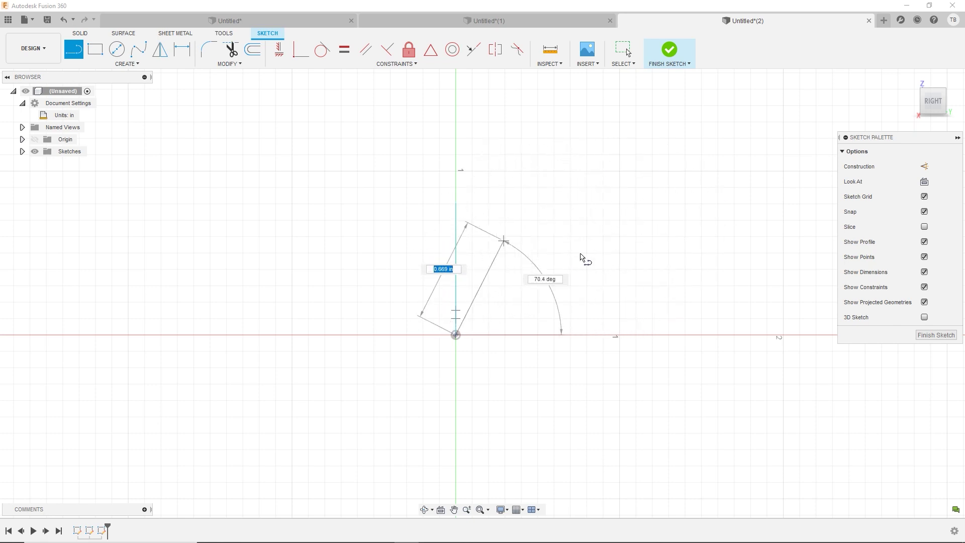
left_click(510, 209)
left_click(621, 157)
left_click(678, 214)
left_click(732, 157)
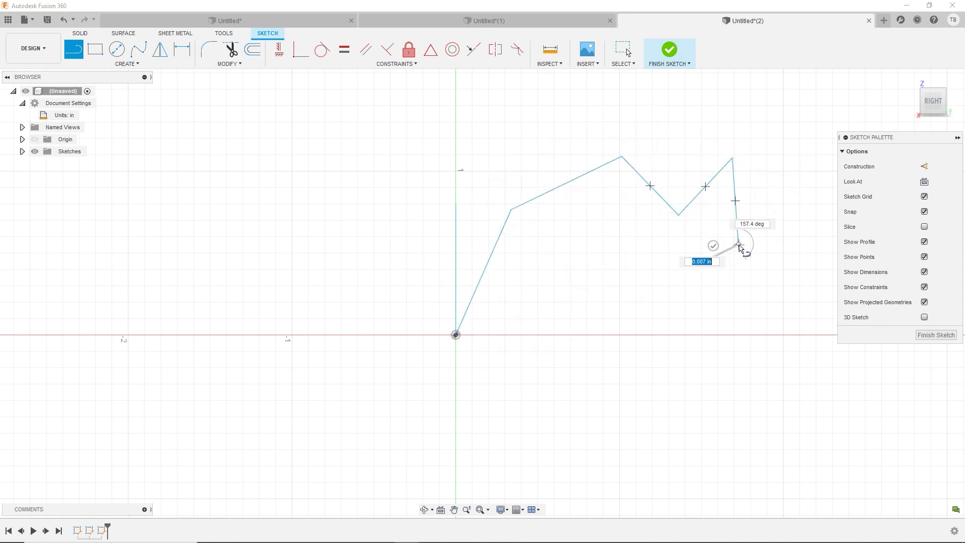
left_click(737, 244)
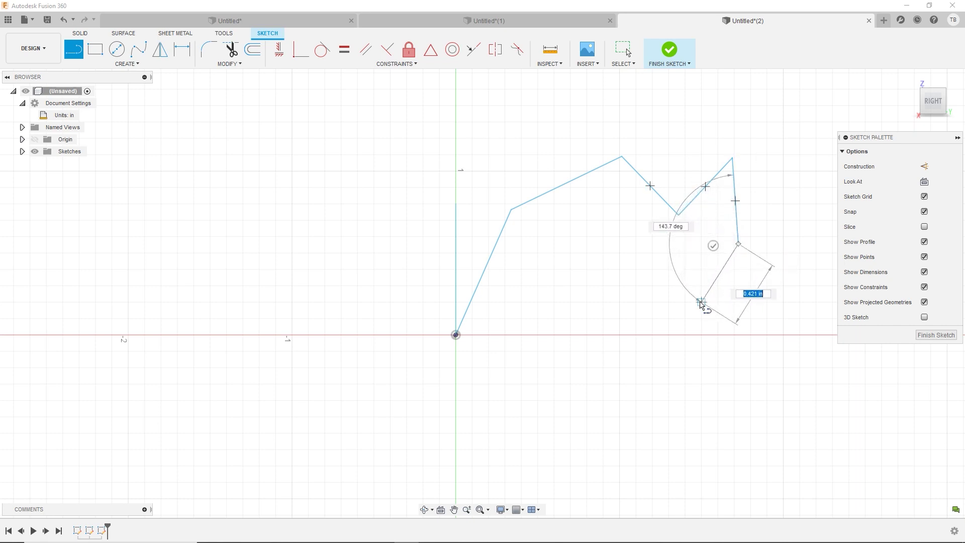
left_click(701, 301)
left_click(701, 335)
left_click(456, 334)
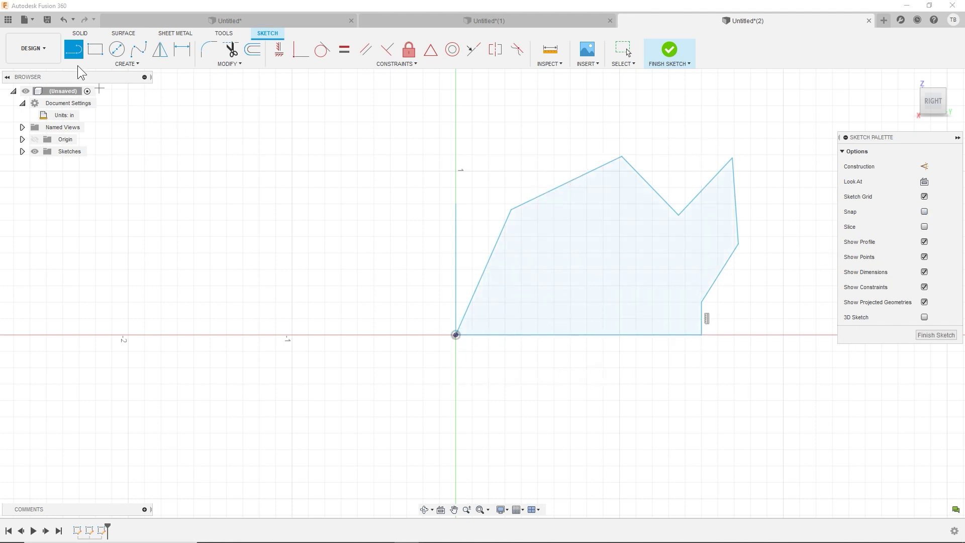
Start a second line chain left of the profile, extending over its upper left edge.
left_click(257, 266)
left_click(337, 206)
left_click(483, 185)
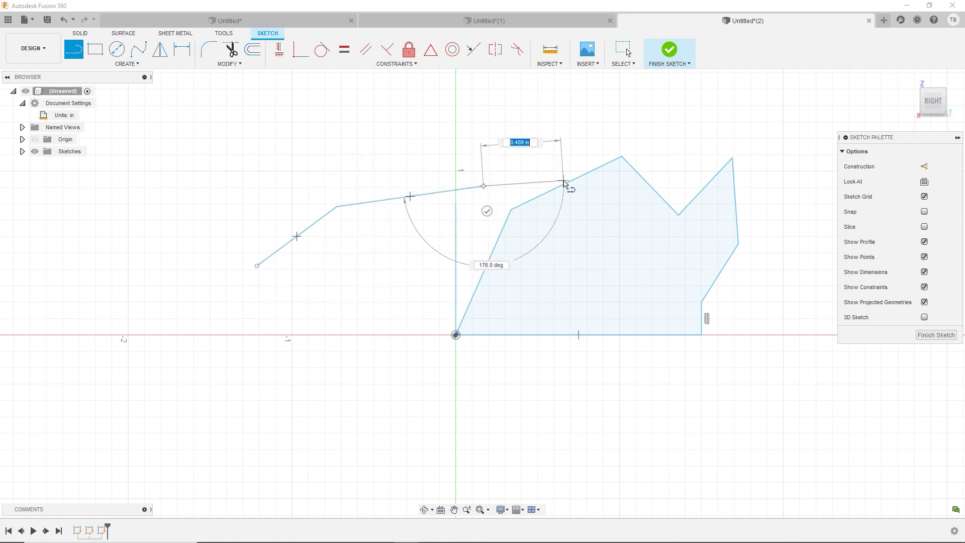